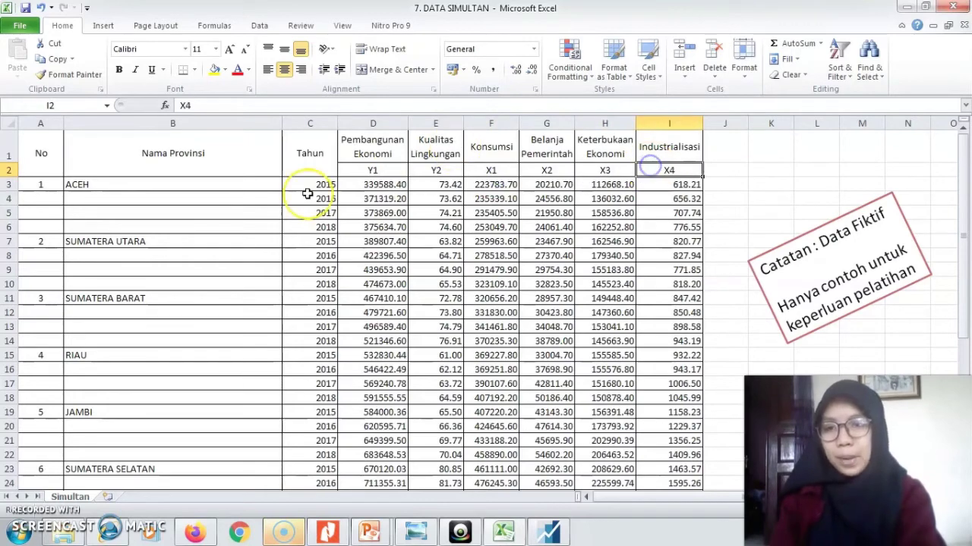
Review the table's provinces, years and variable columns from the first to the last row
{"action": "left_click_drag", "start_coordinate": [184, 184], "coordinate": [145, 467]}
{"action": "left_click", "coordinate": [295, 434]}
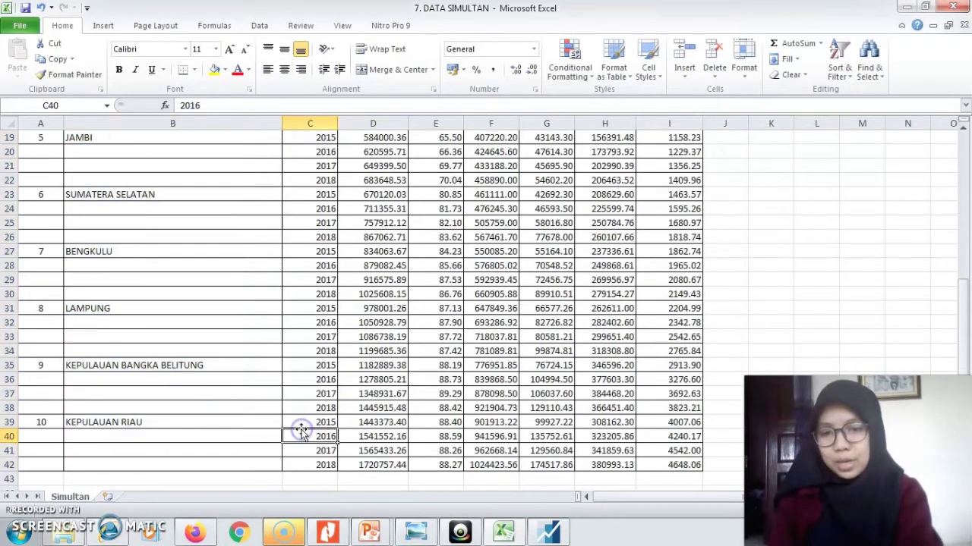
{"action": "left_click_drag", "start_coordinate": [288, 422], "coordinate": [320, 466]}
{"action": "left_click_drag", "start_coordinate": [965, 309], "coordinate": [954, 165]}
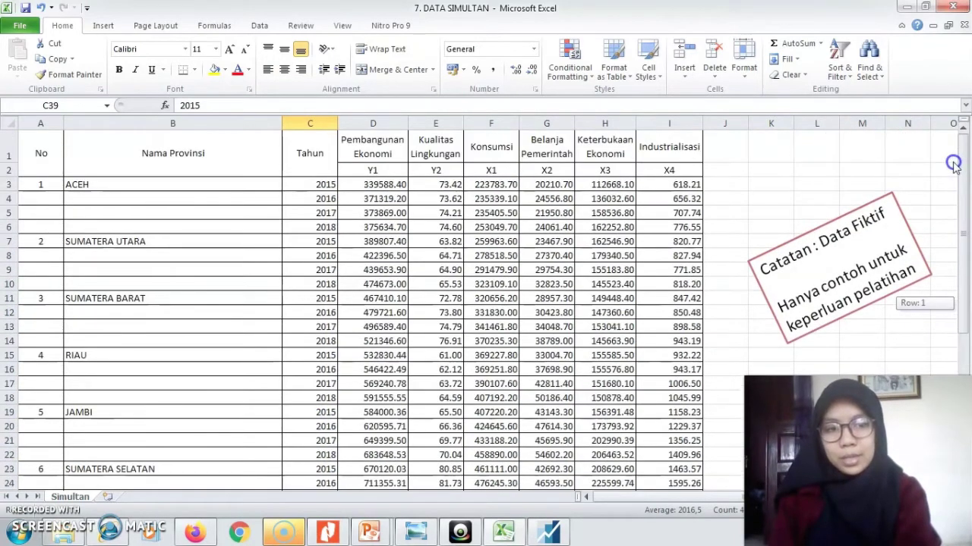
{"action": "left_click_drag", "start_coordinate": [372, 170], "coordinate": [510, 344]}
{"action": "left_click", "coordinate": [353, 213]}
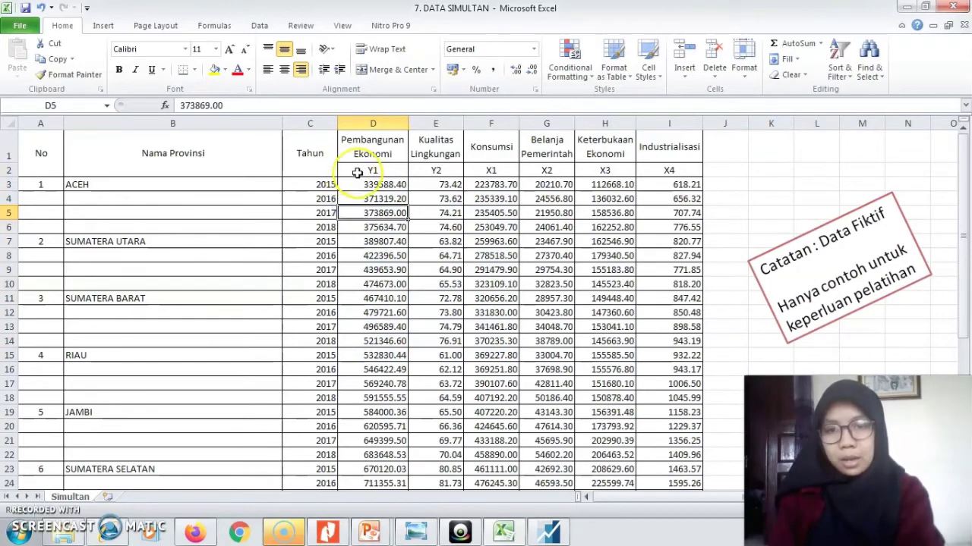
Copy the Y1 to X4 data with its variable code headers, range D2:I42
{"action": "left_click_drag", "start_coordinate": [356, 173], "coordinate": [677, 458]}
{"action": "key", "text": "ctrl+c"}
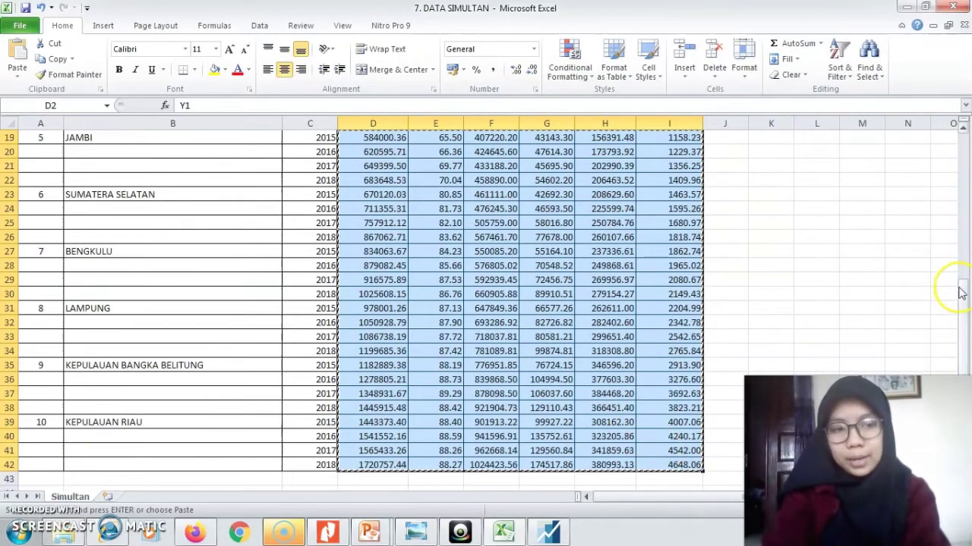
{"action": "scroll", "coordinate": [961, 292], "scroll_direction": "up", "scroll_amount": 6}
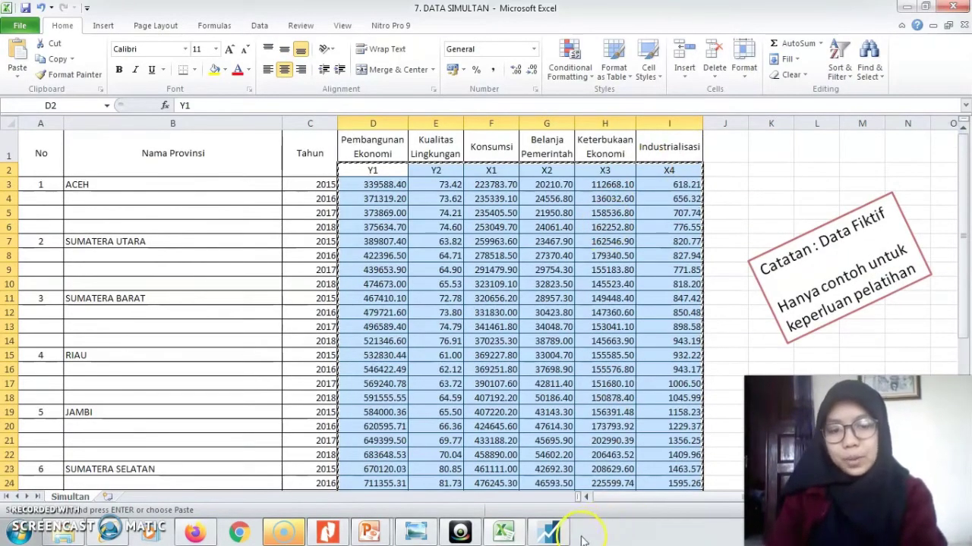
Switch to EViews and create an annual balanced panel workfile from 2015 to 2018 with 10 cross sections
{"action": "left_click", "coordinate": [548, 533]}
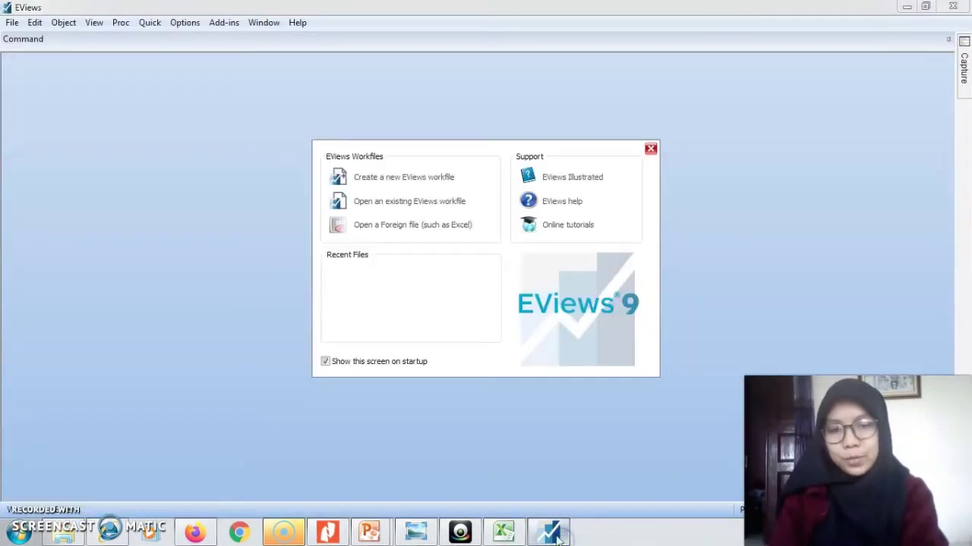
{"action": "left_click", "coordinate": [389, 185]}
{"action": "left_click", "coordinate": [389, 184]}
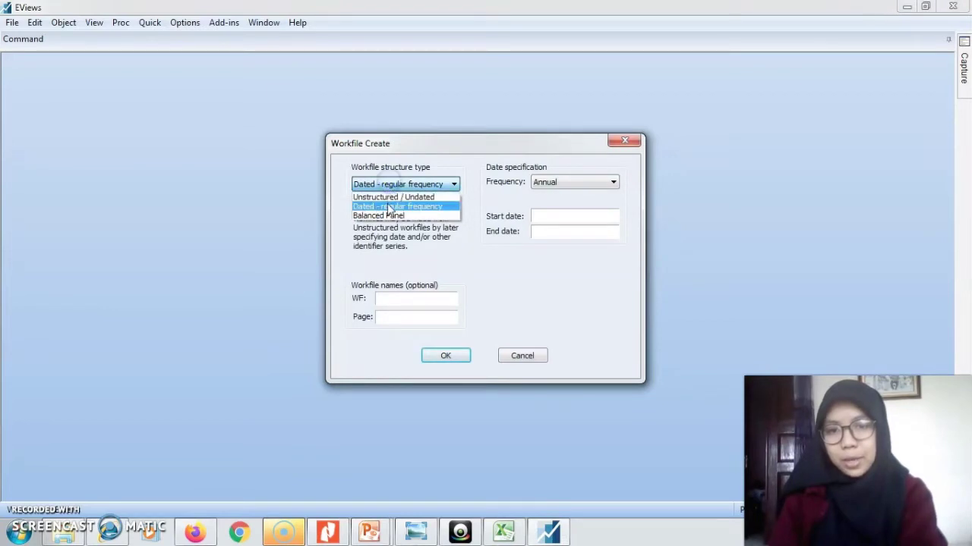
{"action": "left_click", "coordinate": [384, 216]}
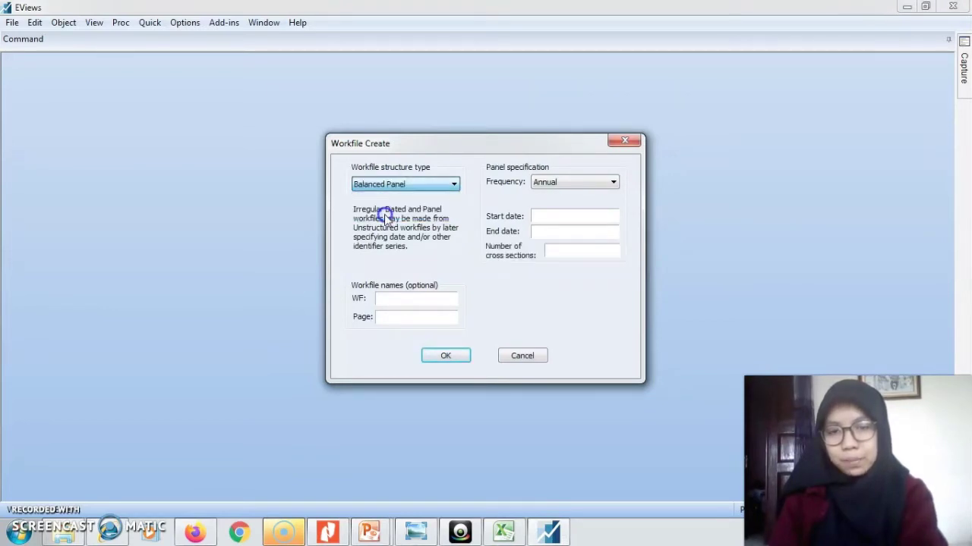
{"action": "left_click", "coordinate": [570, 217]}
{"action": "type", "text": "2015"}
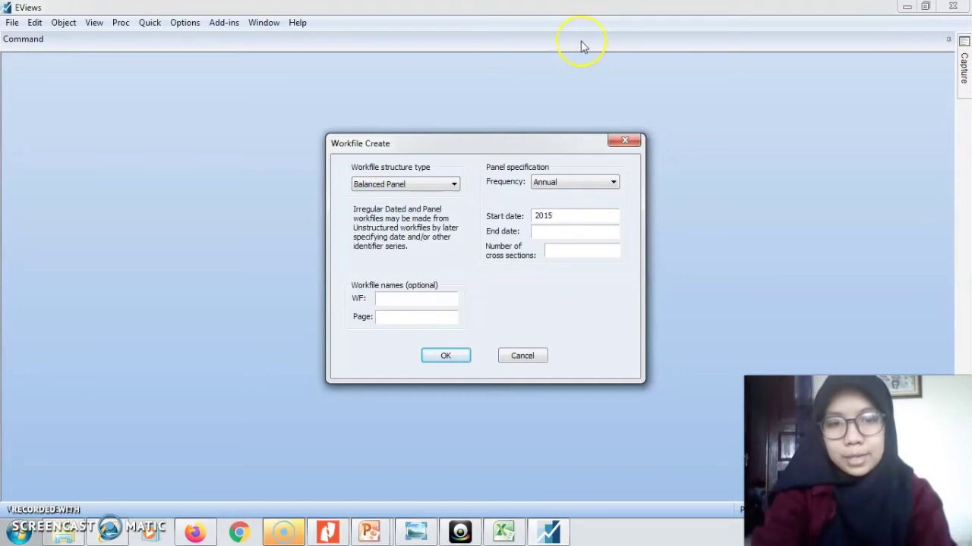
{"action": "left_click", "coordinate": [559, 232]}
{"action": "type", "text": "2018"}
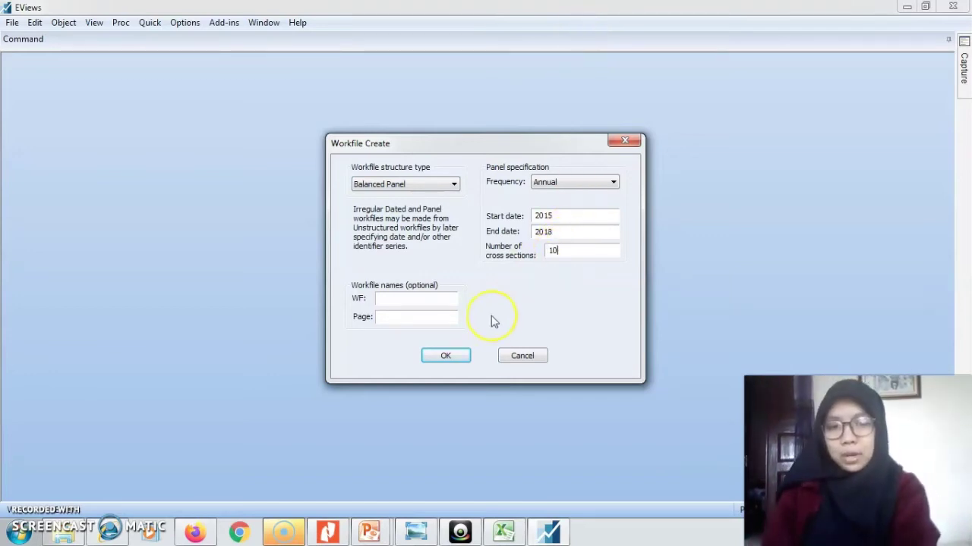
{"action": "left_click", "coordinate": [464, 357]}
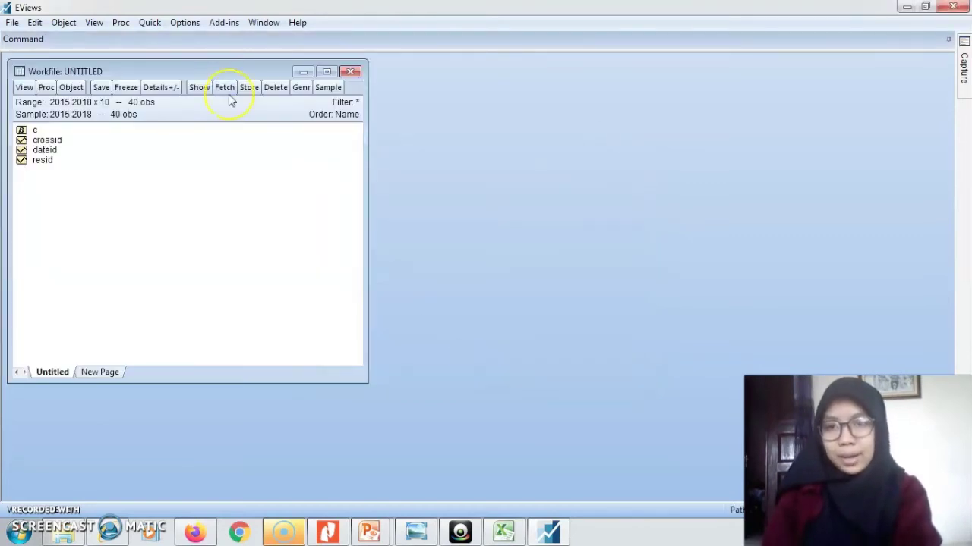
Open an empty group and paste the copied data into it, starting at the series name row above the first observation
{"action": "left_click", "coordinate": [131, 24]}
{"action": "left_click", "coordinate": [140, 23]}
{"action": "left_click", "coordinate": [144, 23]}
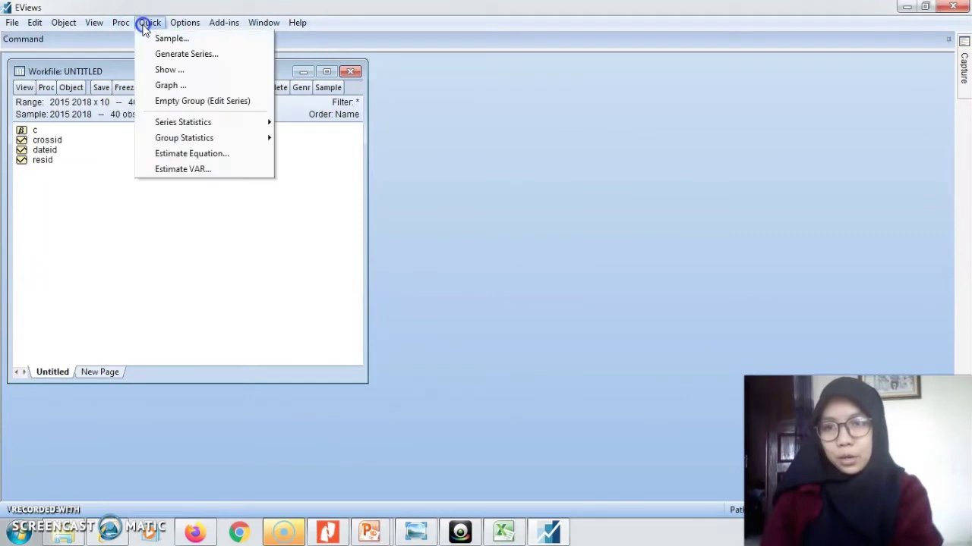
{"action": "left_click", "coordinate": [171, 102]}
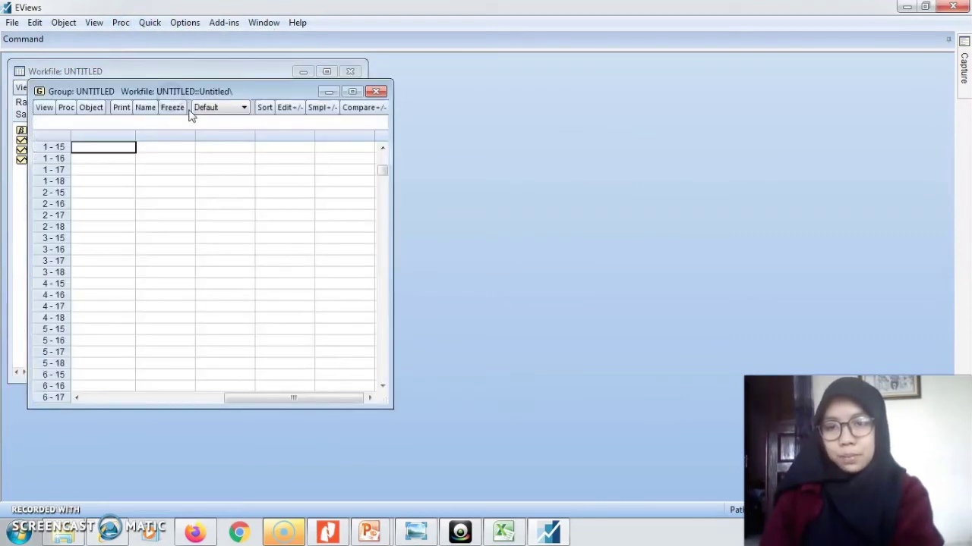
{"action": "left_click_drag", "start_coordinate": [222, 97], "coordinate": [485, 108]}
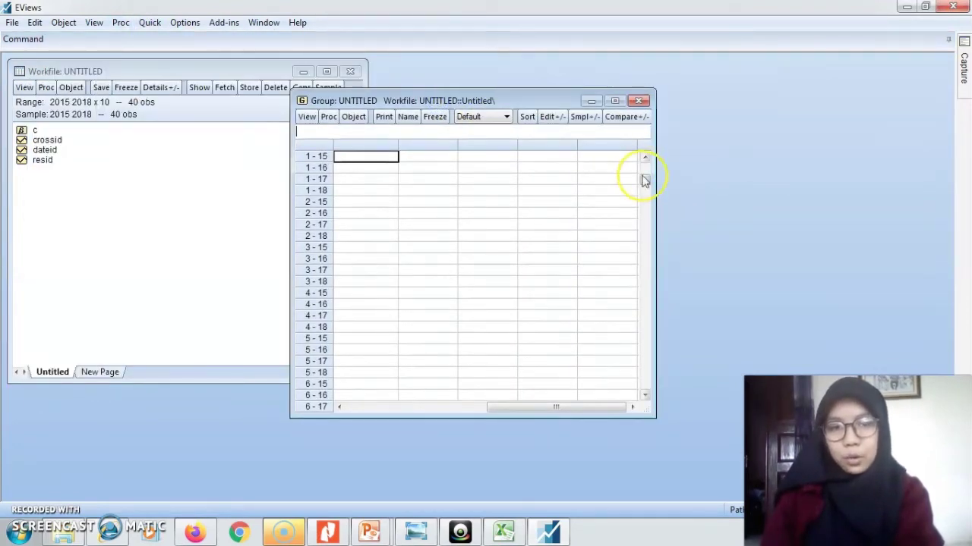
{"action": "left_click_drag", "start_coordinate": [644, 180], "coordinate": [642, 163]}
{"action": "left_click", "coordinate": [387, 156]}
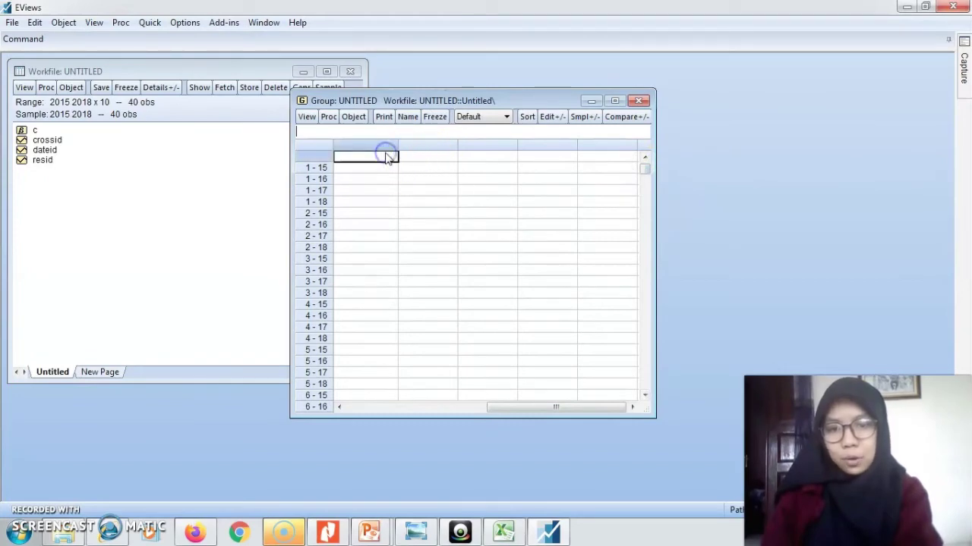
{"action": "key", "text": "ctrl+v"}
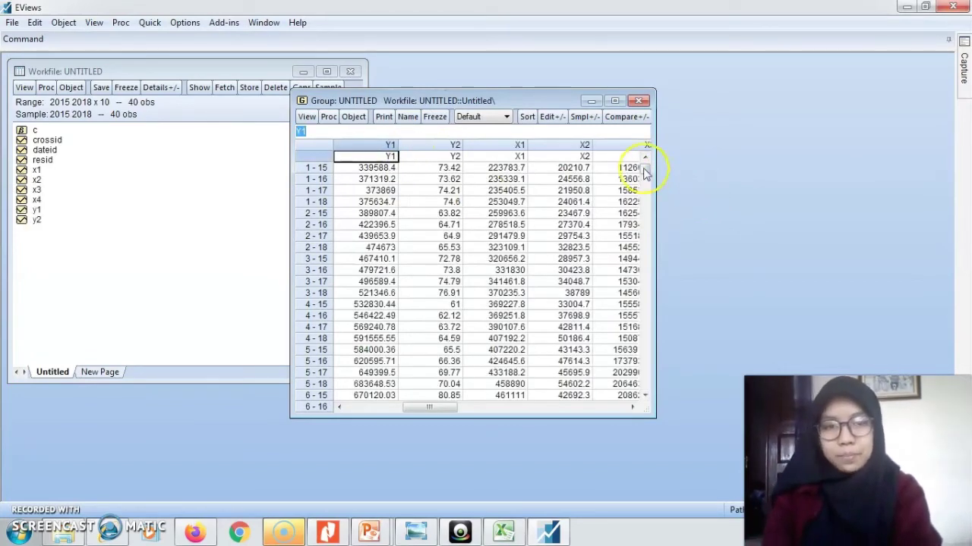
Enlarge the group window to show all six series, then name the group group01 and close it
{"action": "left_click_drag", "start_coordinate": [644, 164], "coordinate": [629, 98]}
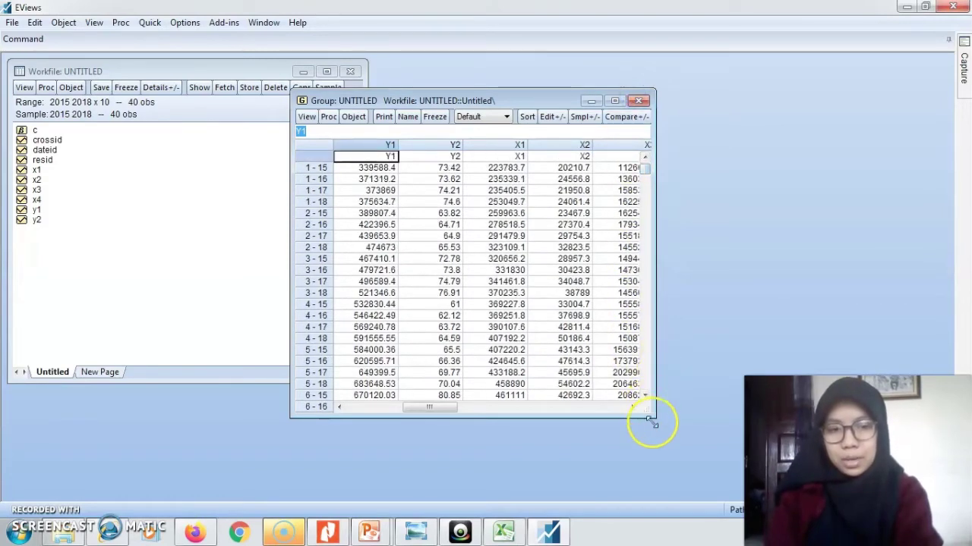
{"action": "left_click_drag", "start_coordinate": [652, 417], "coordinate": [738, 502]}
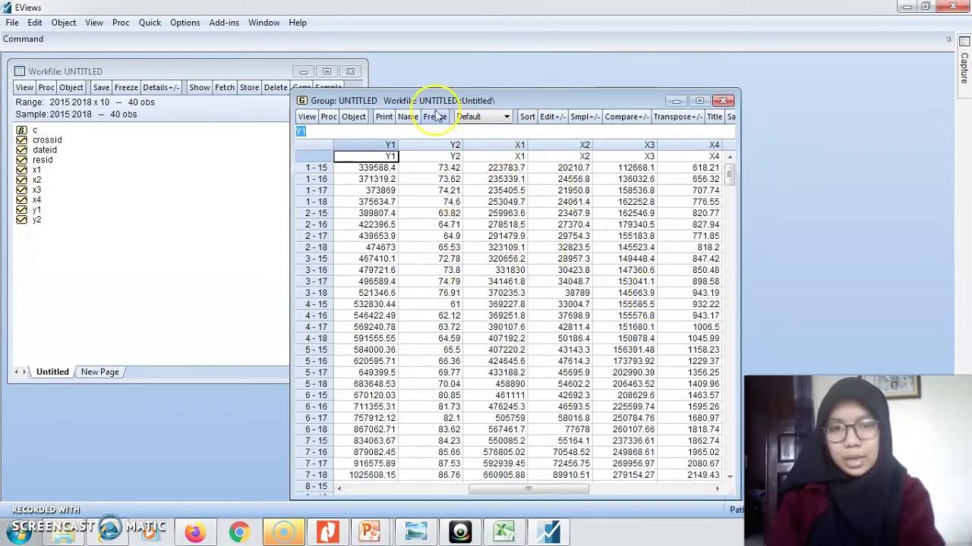
{"action": "left_click", "coordinate": [411, 119]}
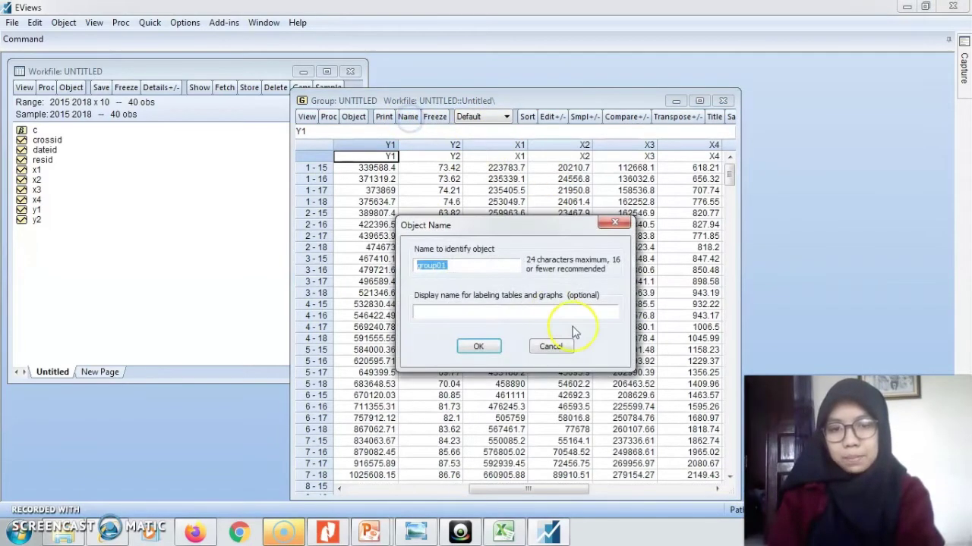
{"action": "left_click", "coordinate": [477, 347]}
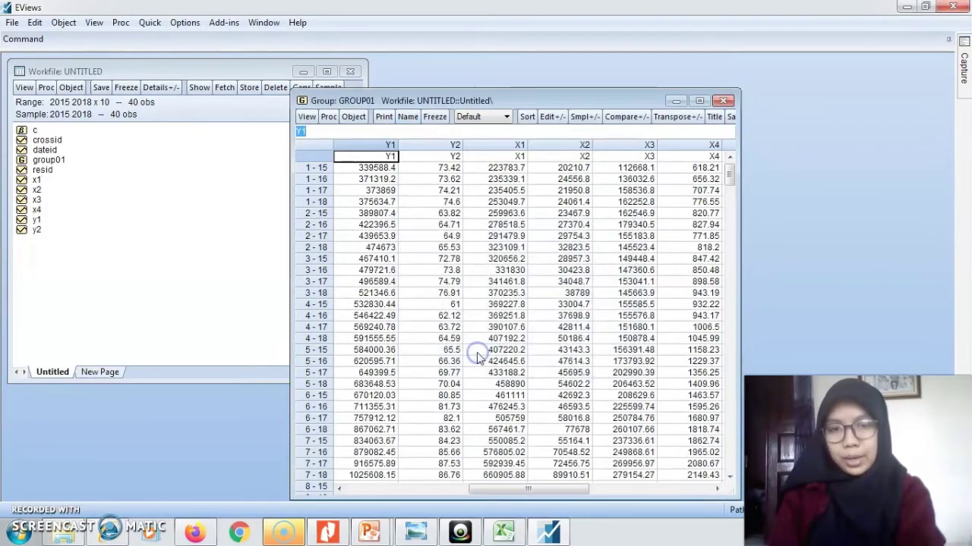
{"action": "left_click", "coordinate": [723, 101]}
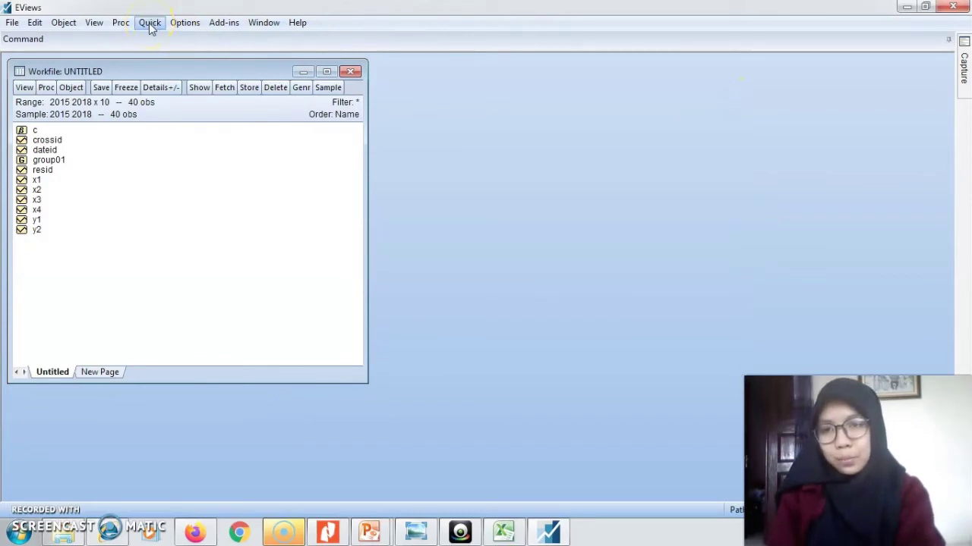
Set up a new equation estimation with the specification y1 c y2 x1 x2 and the TSLS two-stage least squares method
{"action": "left_click", "coordinate": [150, 22]}
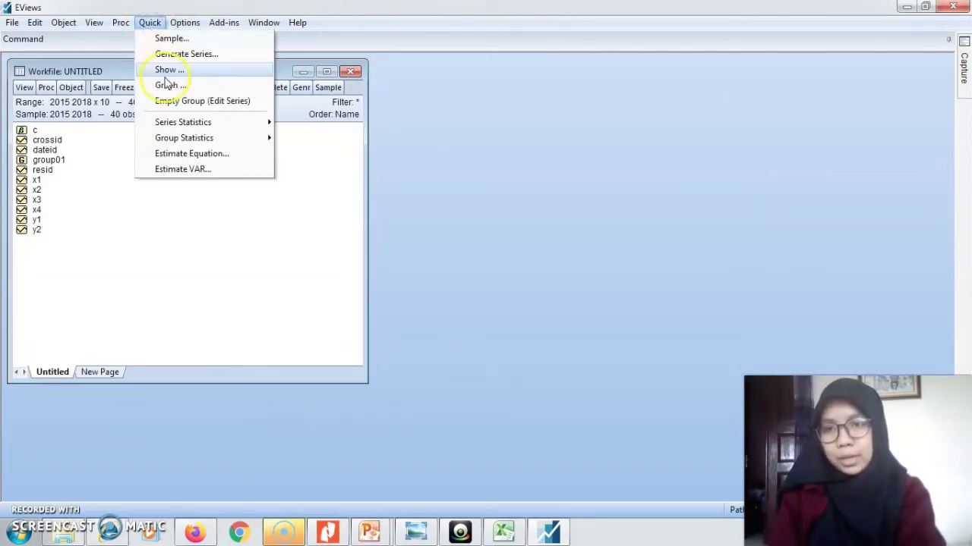
{"action": "left_click", "coordinate": [174, 155]}
{"action": "left_click", "coordinate": [356, 223]}
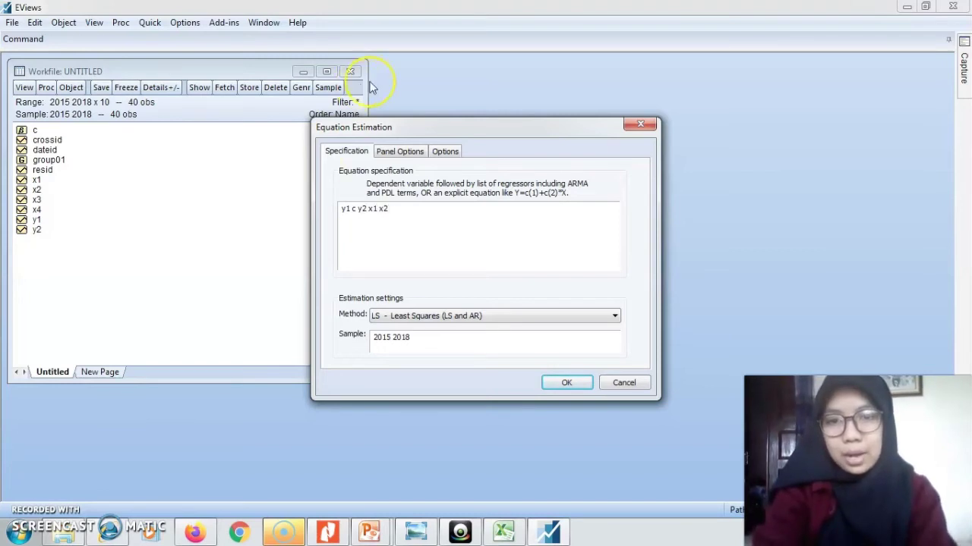
{"action": "left_click", "coordinate": [510, 277]}
{"action": "left_click", "coordinate": [486, 242]}
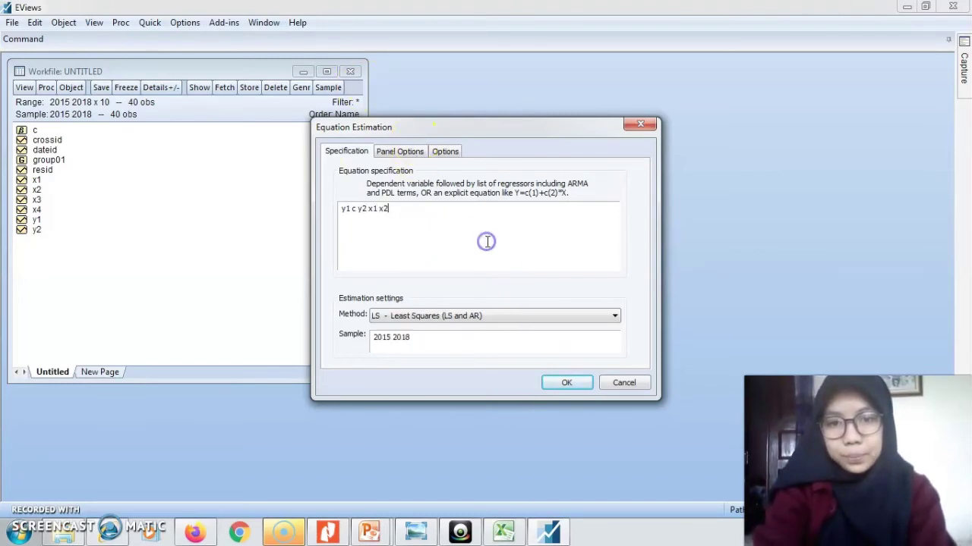
{"action": "left_click", "coordinate": [486, 315]}
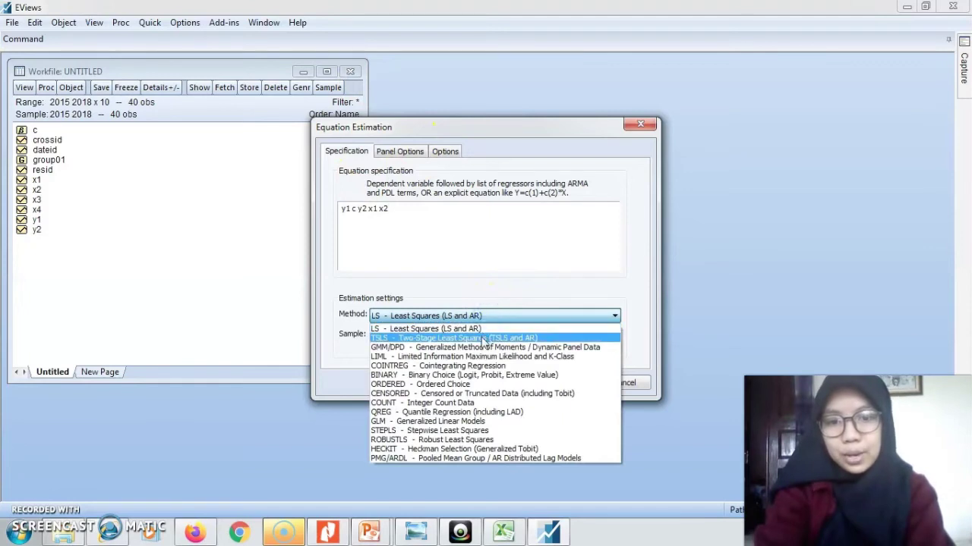
{"action": "left_click", "coordinate": [482, 339]}
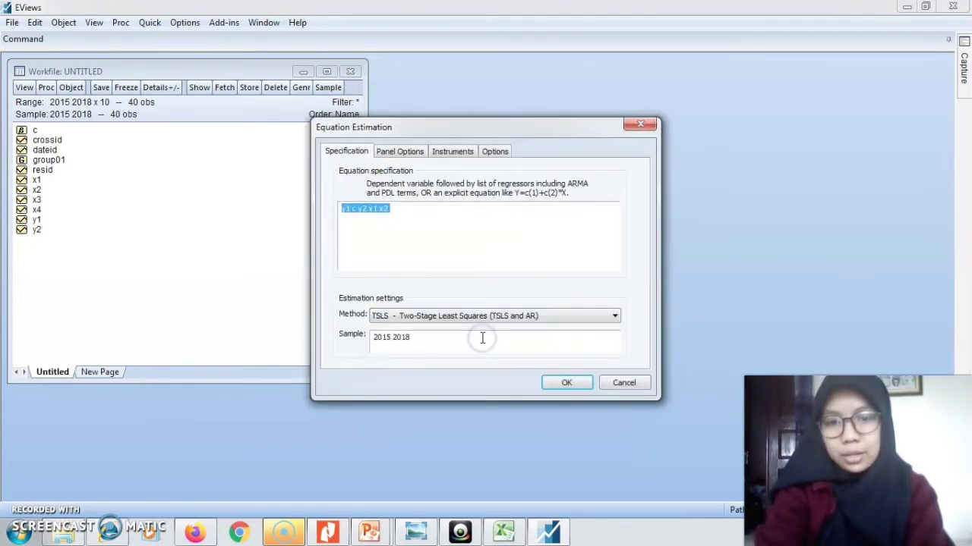
Enter x1 x2 x3 x4 as the instrument list, check it against the specification and run the estimation
{"action": "left_click", "coordinate": [446, 156]}
{"action": "left_click", "coordinate": [395, 207]}
{"action": "type", "text": "x1 x2 x3 x4"}
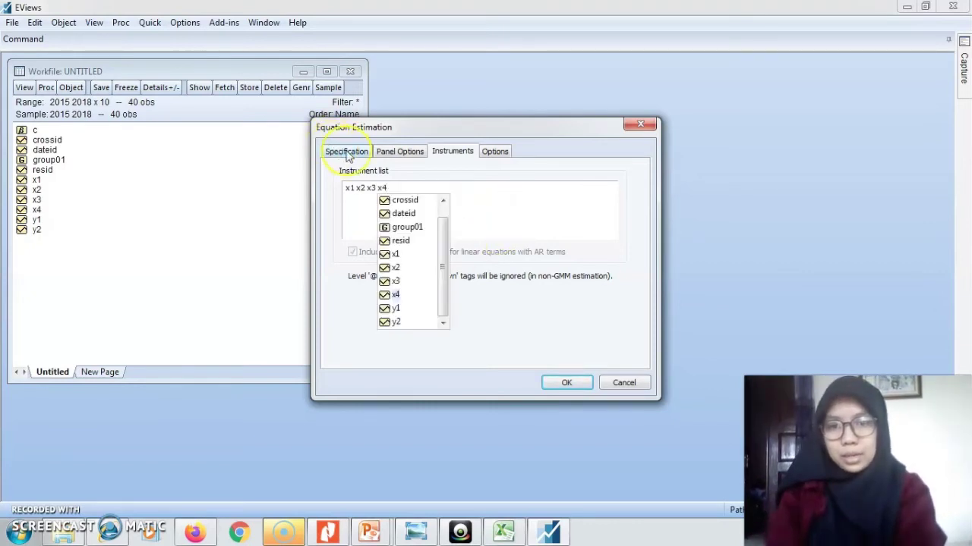
{"action": "left_click", "coordinate": [490, 199]}
{"action": "left_click", "coordinate": [346, 152]}
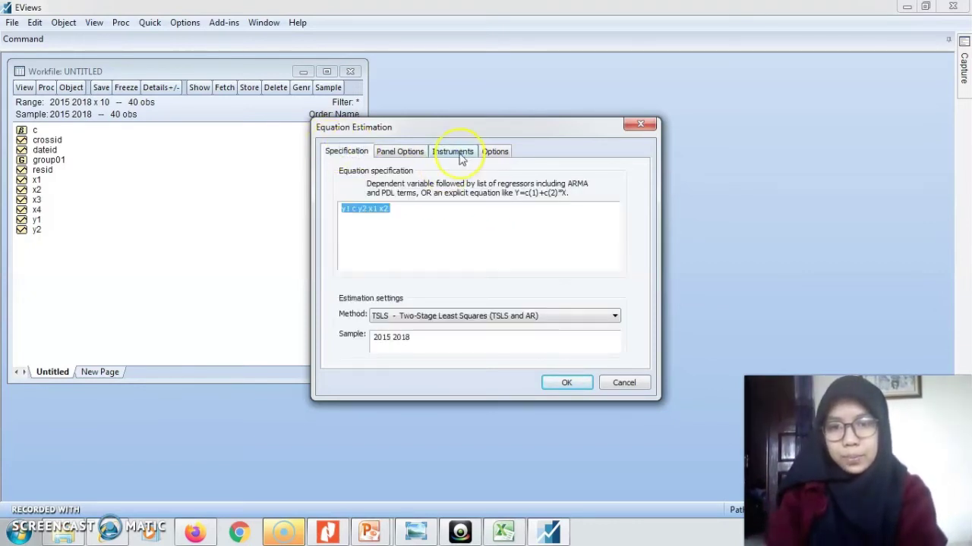
{"action": "left_click", "coordinate": [458, 156]}
{"action": "left_click", "coordinate": [351, 153]}
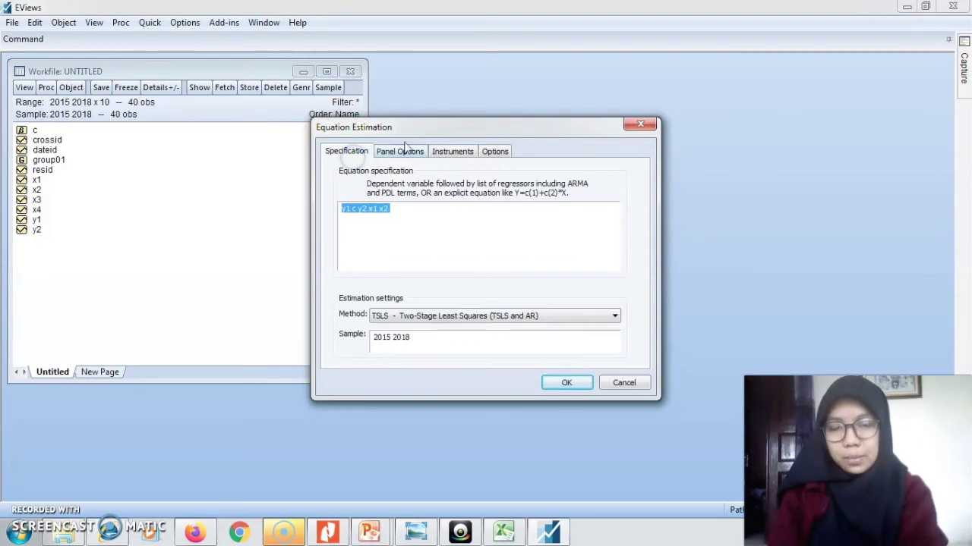
{"action": "left_click", "coordinate": [449, 156]}
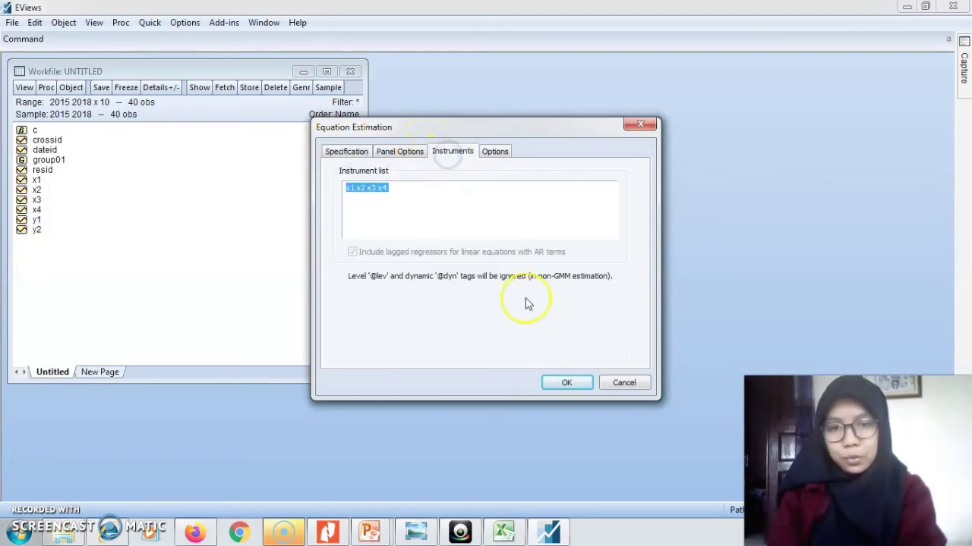
{"action": "left_click", "coordinate": [557, 380]}
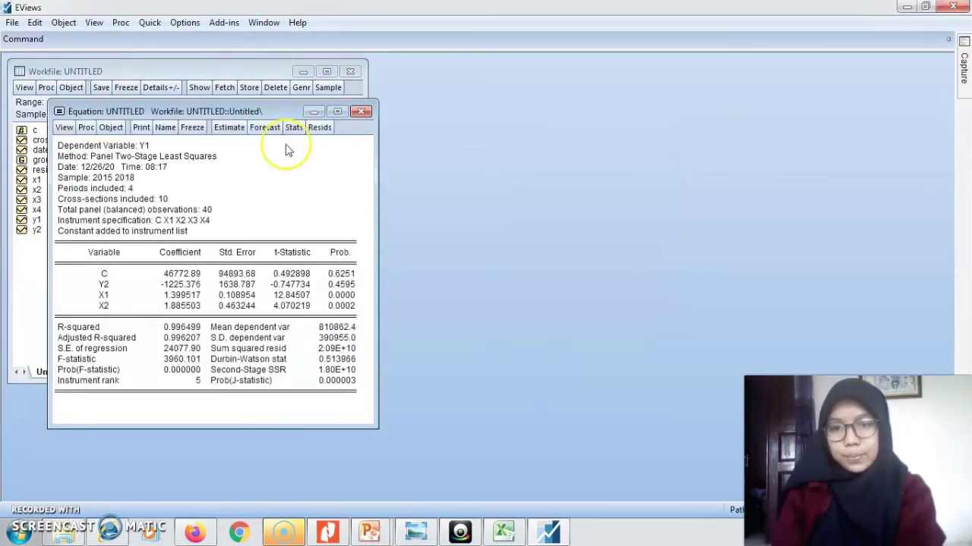
Move the y1 equation window clear of the workfile list, then freeze its results as a table named persamaan1
{"action": "left_click_drag", "start_coordinate": [233, 114], "coordinate": [487, 74]}
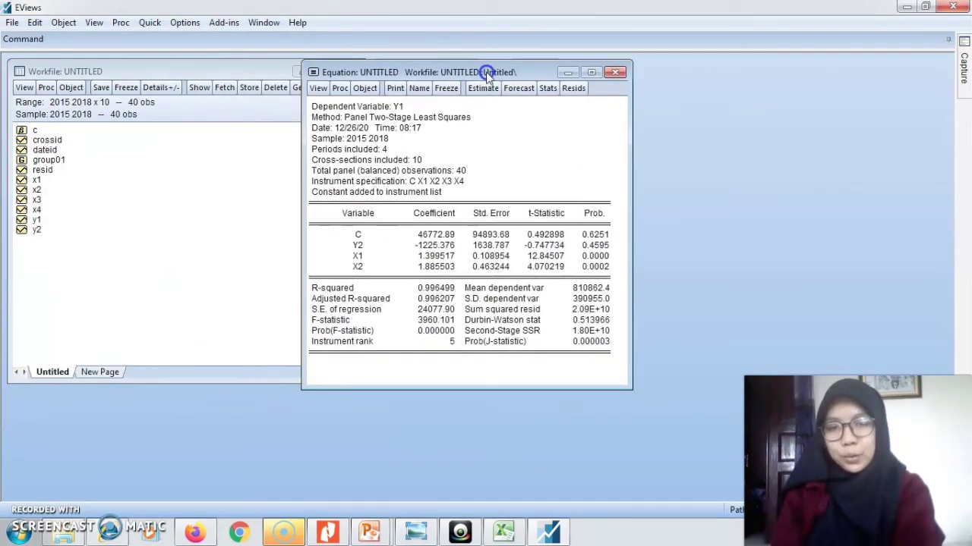
{"action": "left_click_drag", "start_coordinate": [629, 386], "coordinate": [627, 382]}
{"action": "left_click", "coordinate": [446, 88]}
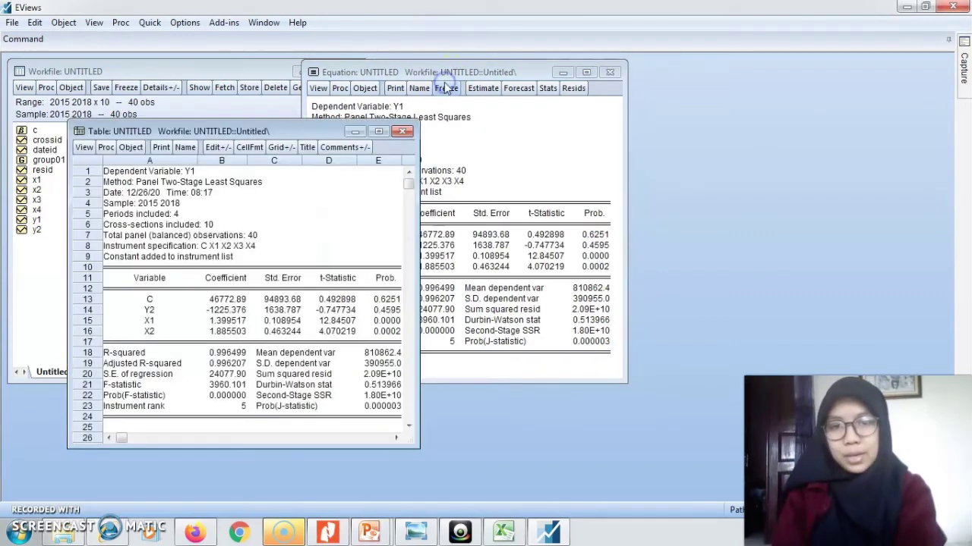
{"action": "left_click", "coordinate": [185, 147]}
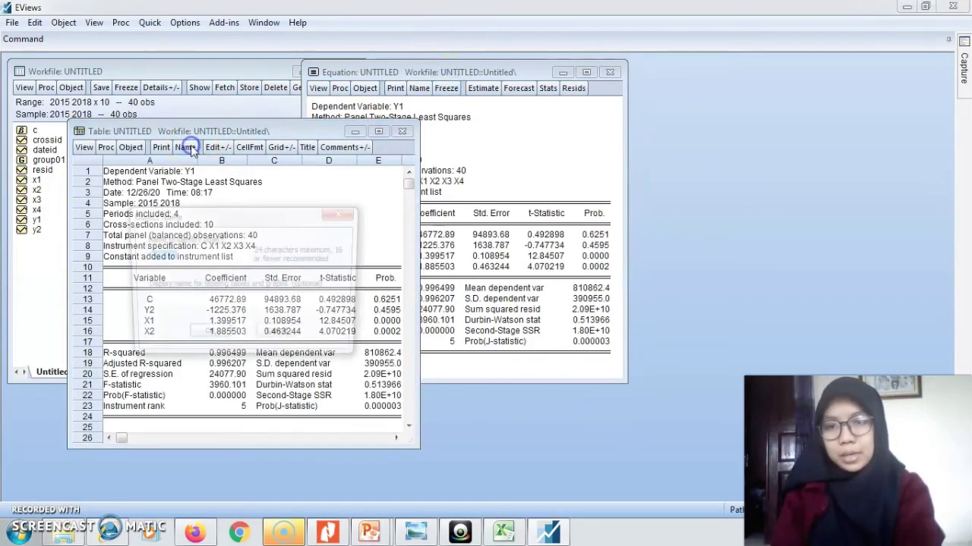
{"action": "type", "text": "persamaan1"}
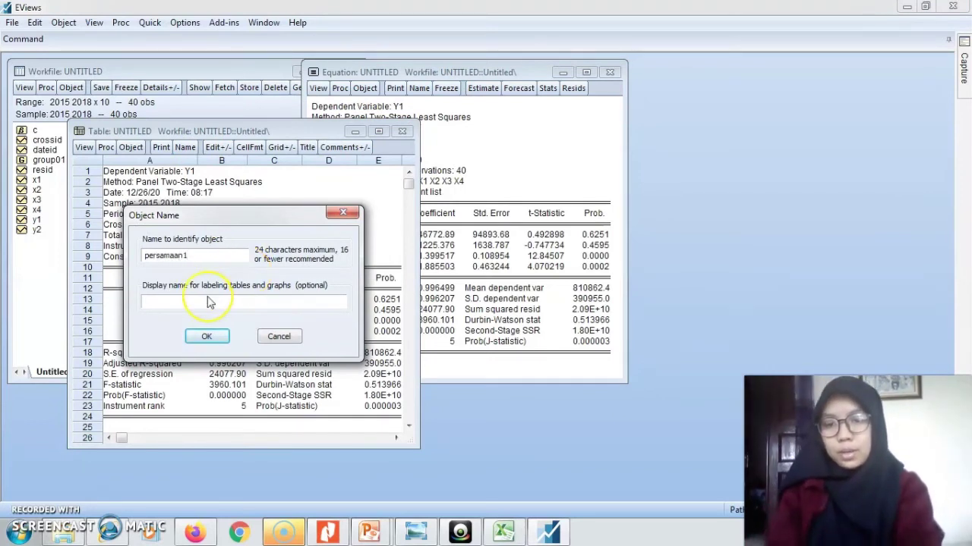
{"action": "left_click", "coordinate": [209, 337]}
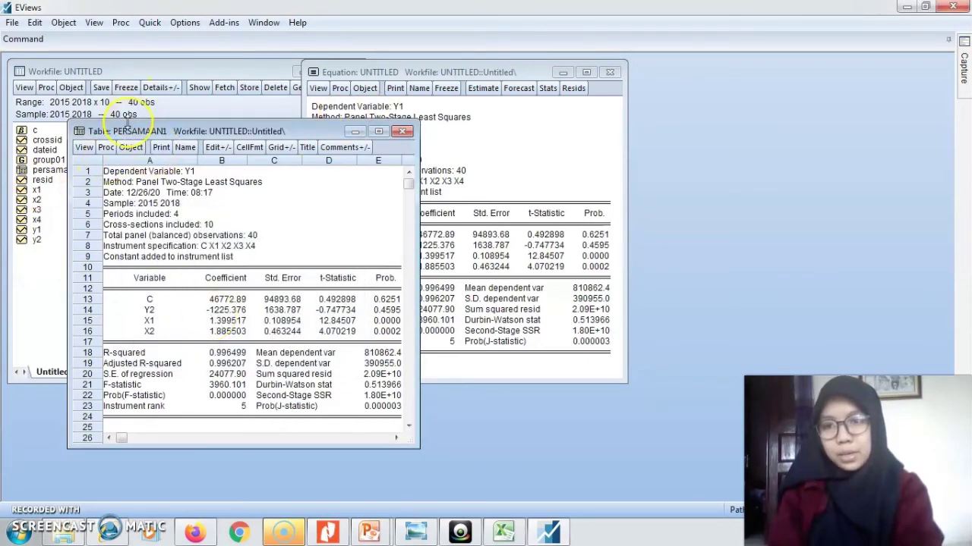
Locate persamaan1 in the workfile, then close its table window and place the equation window beside the workfile
{"action": "left_click_drag", "start_coordinate": [124, 130], "coordinate": [199, 124]}
{"action": "left_click", "coordinate": [62, 169]}
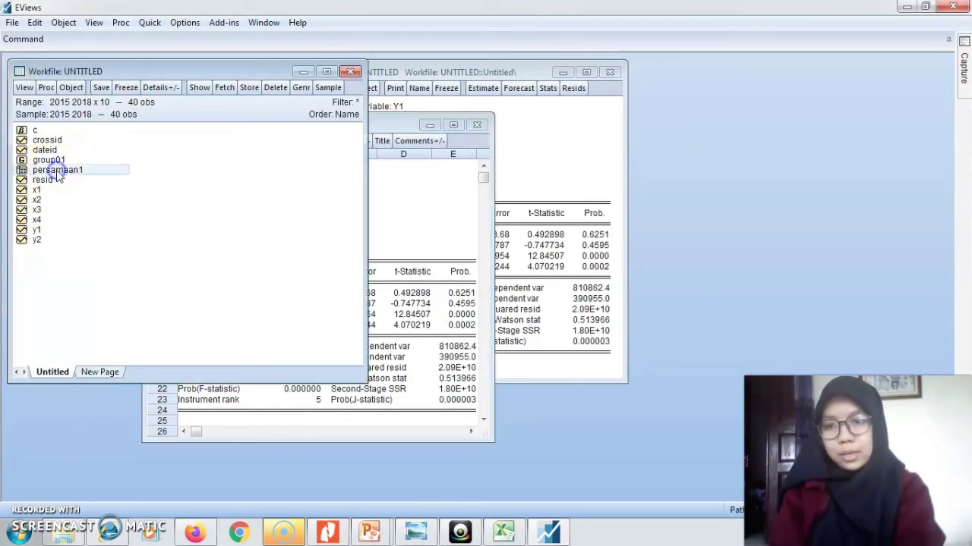
{"action": "left_click", "coordinate": [387, 139]}
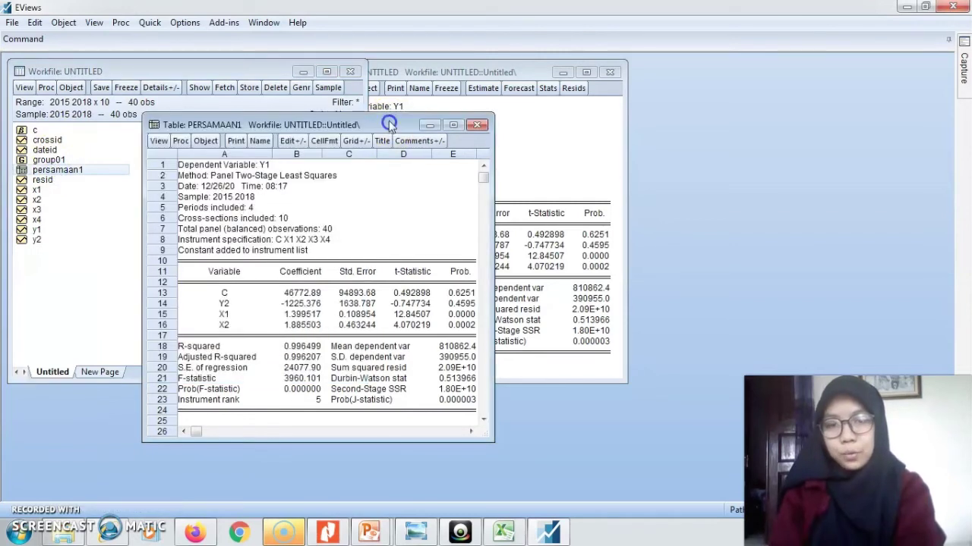
{"action": "left_click", "coordinate": [478, 125]}
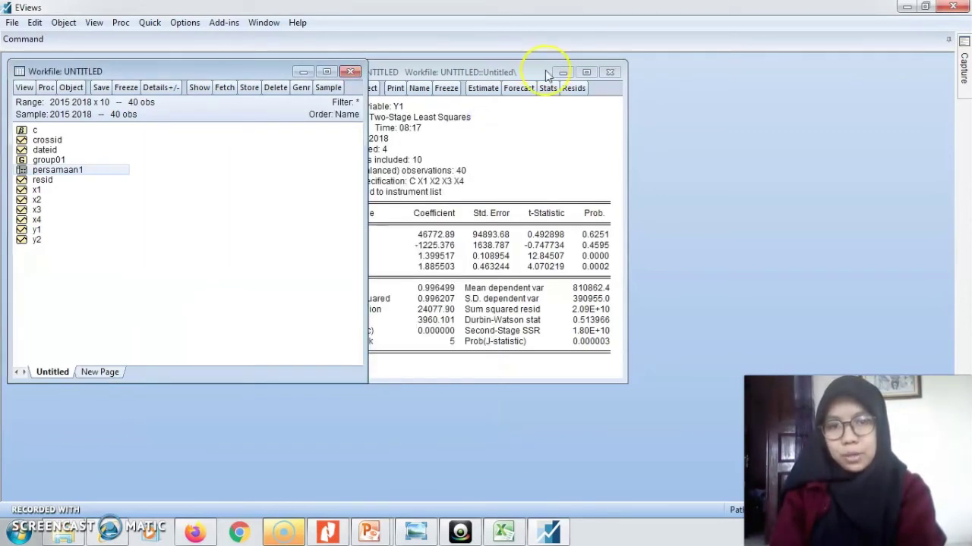
{"action": "left_click_drag", "start_coordinate": [546, 72], "coordinate": [600, 96]}
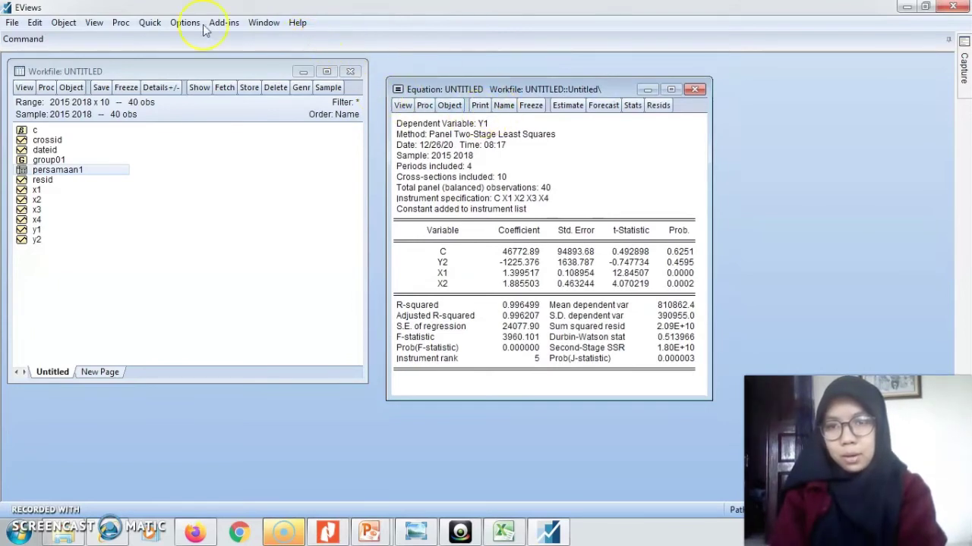
Reopen the equation's estimation settings and change the specification to y2 c y1 x3 x4, keeping the TSLS method
{"action": "left_click", "coordinate": [423, 106]}
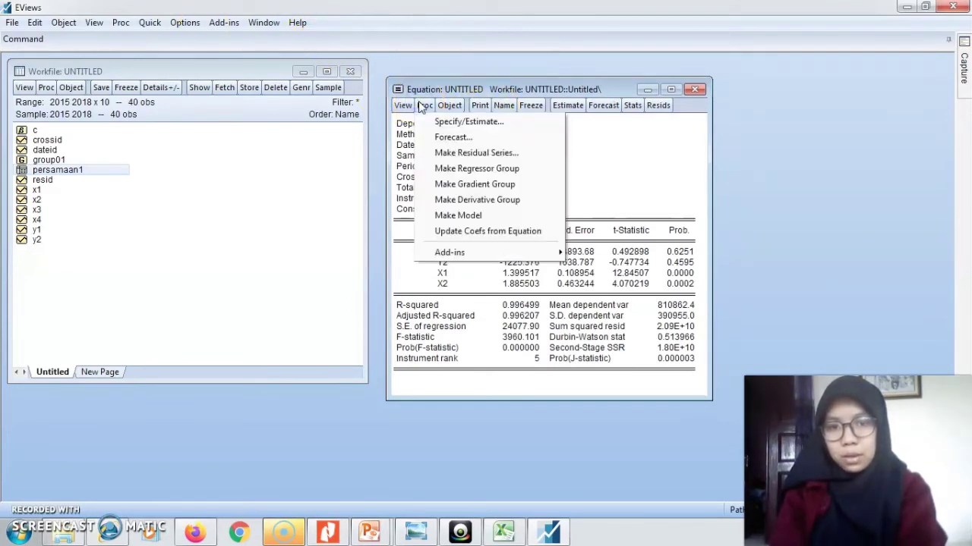
{"action": "left_click", "coordinate": [430, 123]}
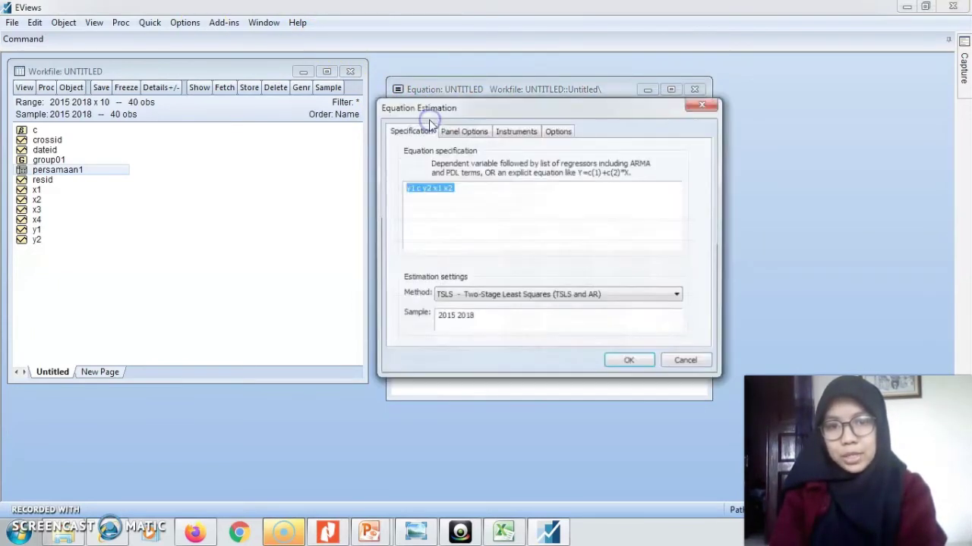
{"action": "left_click", "coordinate": [415, 204]}
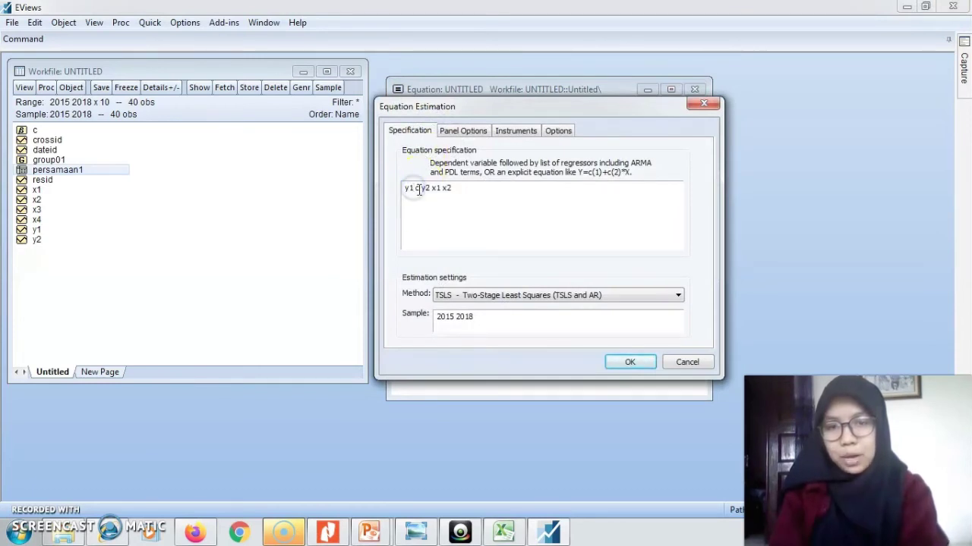
{"action": "key", "text": "BackSpace"}
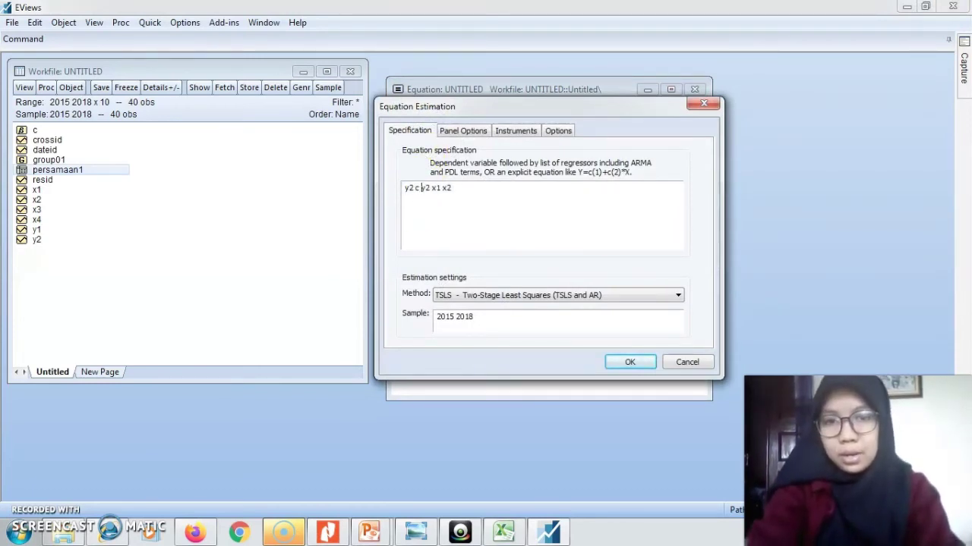
{"action": "type", "text": "c"}
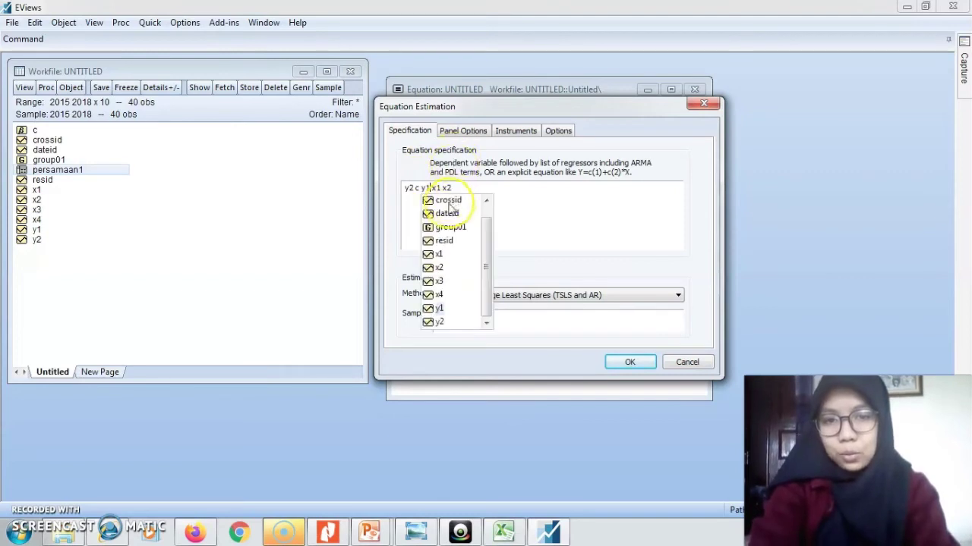
{"action": "left_click", "coordinate": [442, 188]}
{"action": "left_click", "coordinate": [460, 190]}
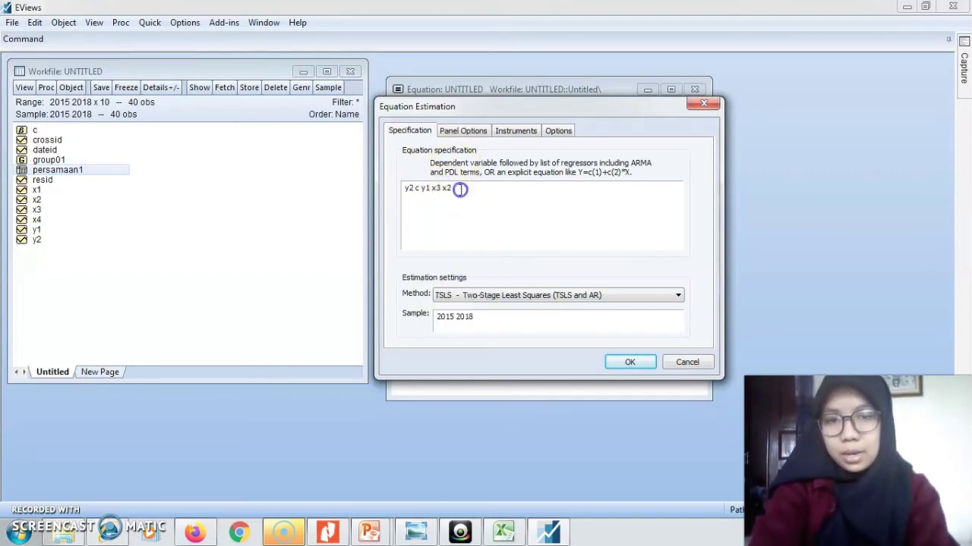
Check the instrument list x1 x2 x3 x4 against the new specification and run the y2 estimation
{"action": "left_click", "coordinate": [515, 131]}
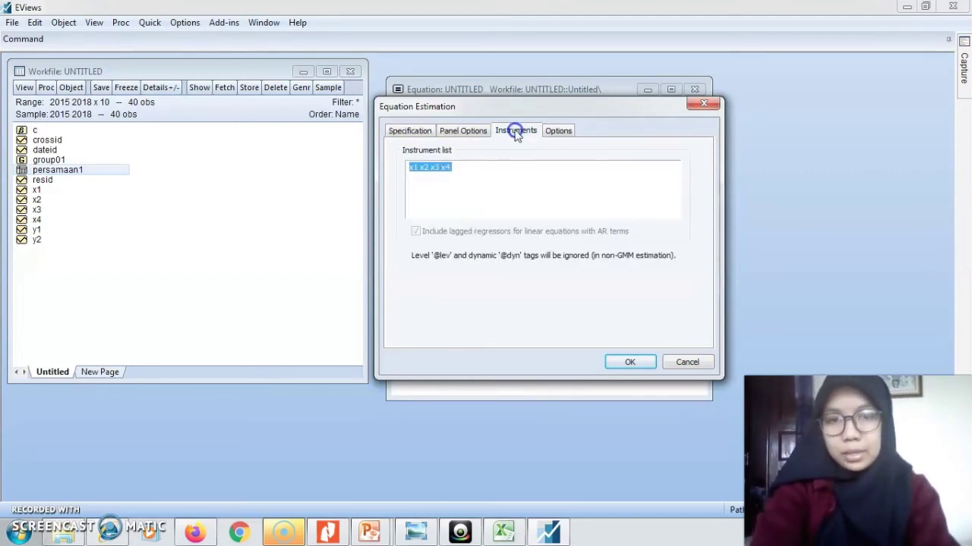
{"action": "left_click", "coordinate": [458, 175]}
{"action": "left_click", "coordinate": [414, 176]}
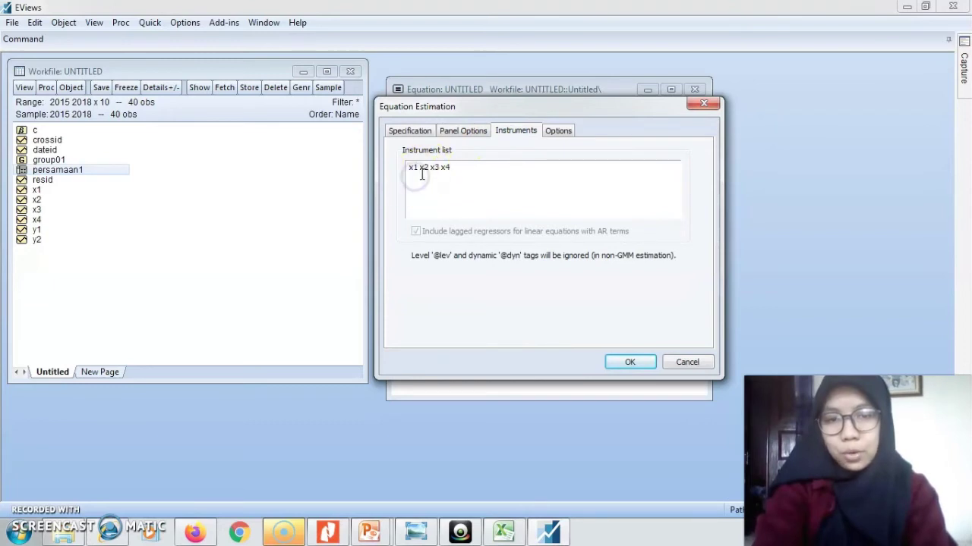
{"action": "left_click", "coordinate": [408, 135]}
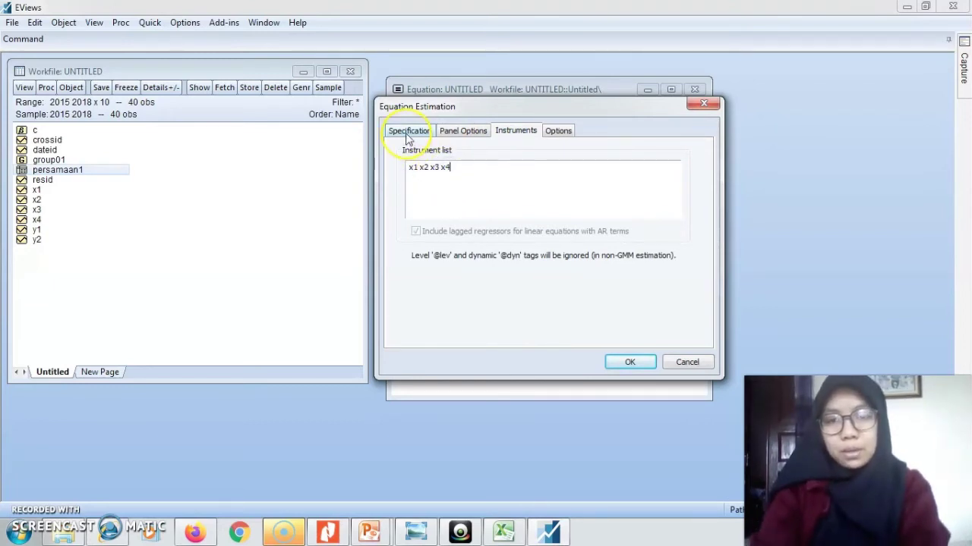
{"action": "left_click", "coordinate": [516, 131]}
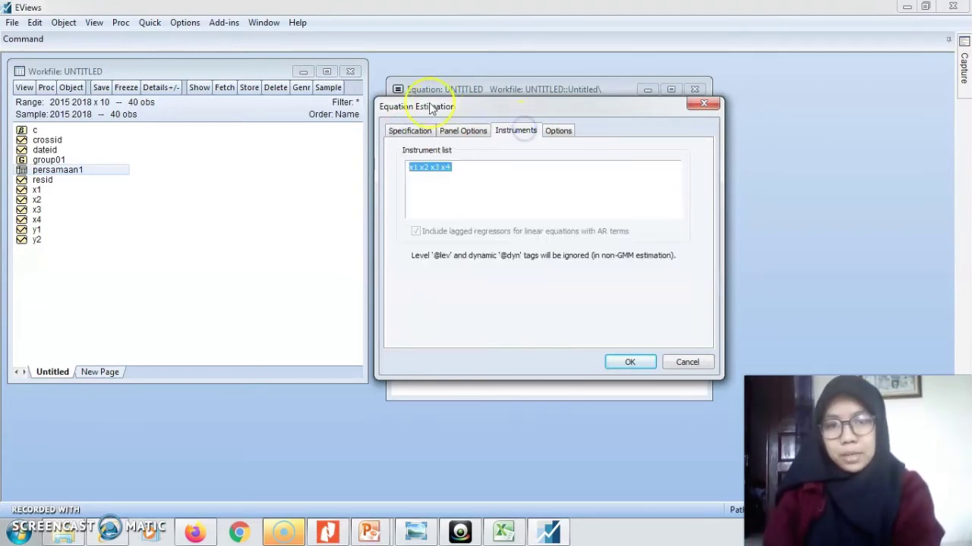
{"action": "left_click", "coordinate": [415, 131]}
{"action": "left_click", "coordinate": [516, 131]}
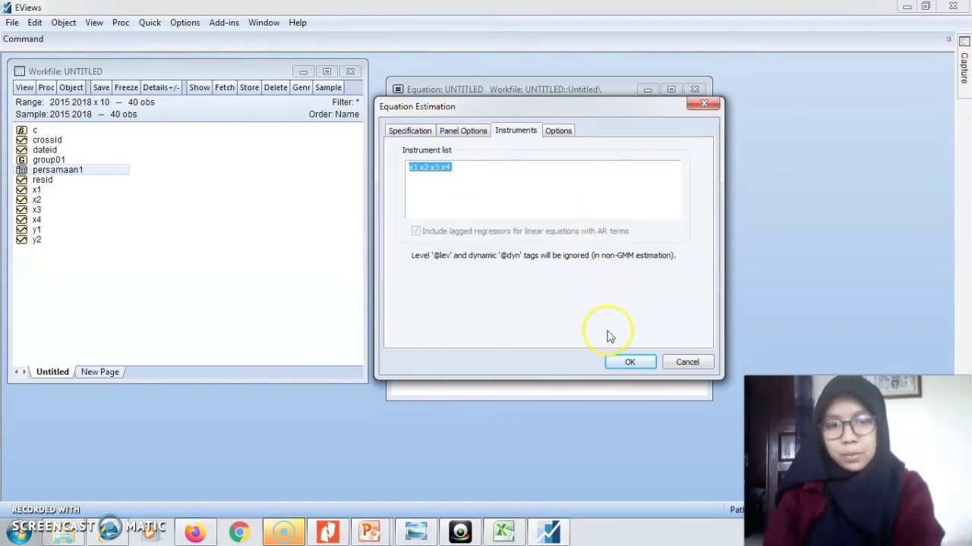
{"action": "left_click", "coordinate": [615, 363]}
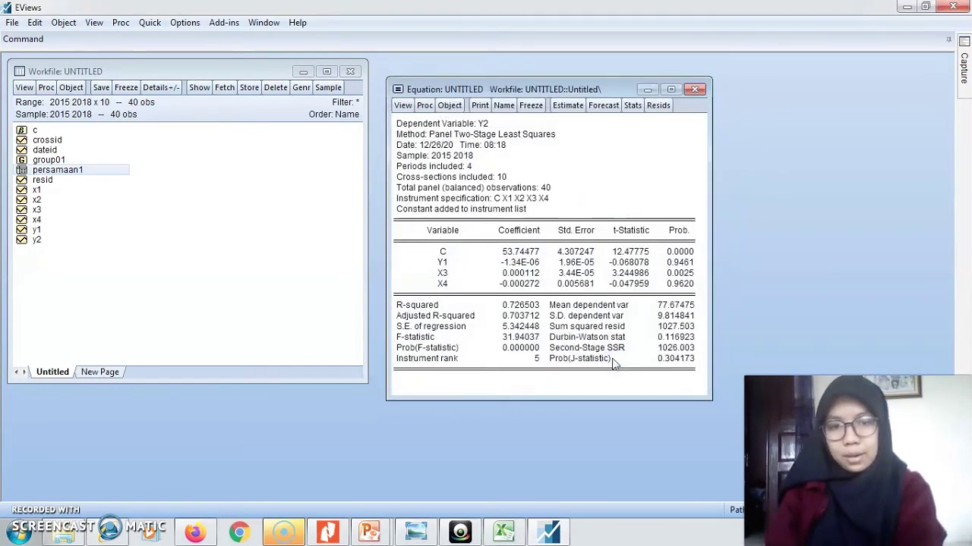
Freeze the y2 equation results as a table named persamaan2 and move the table window off the workfile list
{"action": "left_click_drag", "start_coordinate": [474, 90], "coordinate": [456, 74]}
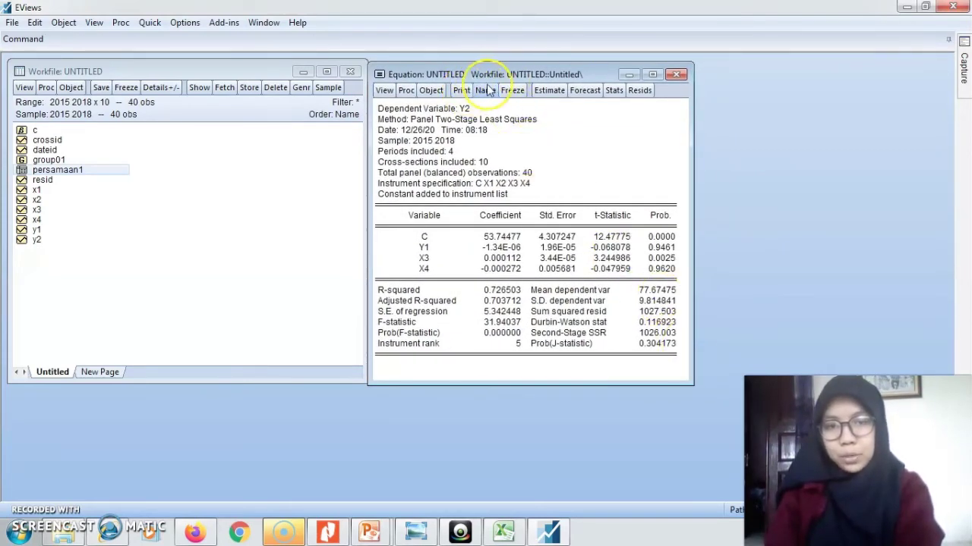
{"action": "left_click", "coordinate": [513, 93]}
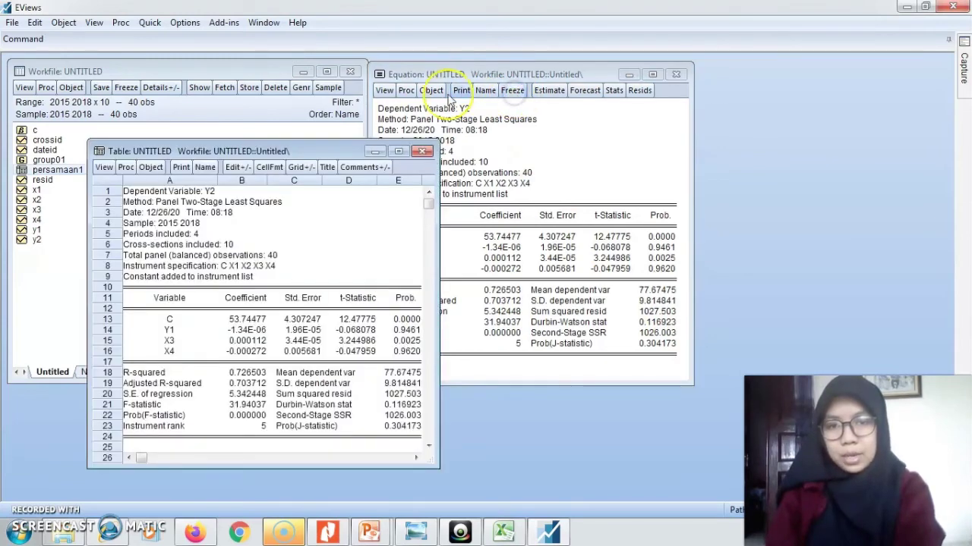
{"action": "left_click", "coordinate": [204, 167]}
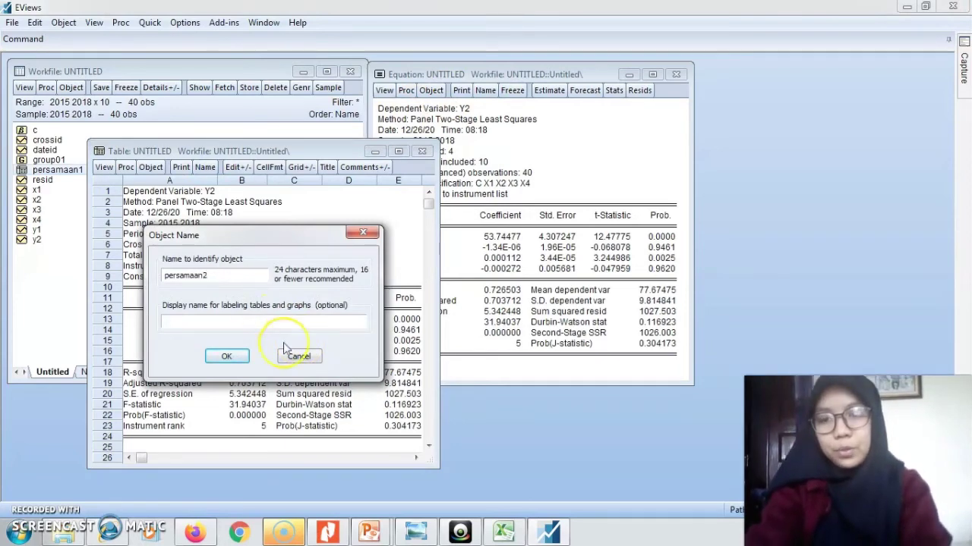
{"action": "type", "text": "persamaan2"}
{"action": "left_click", "coordinate": [227, 356]}
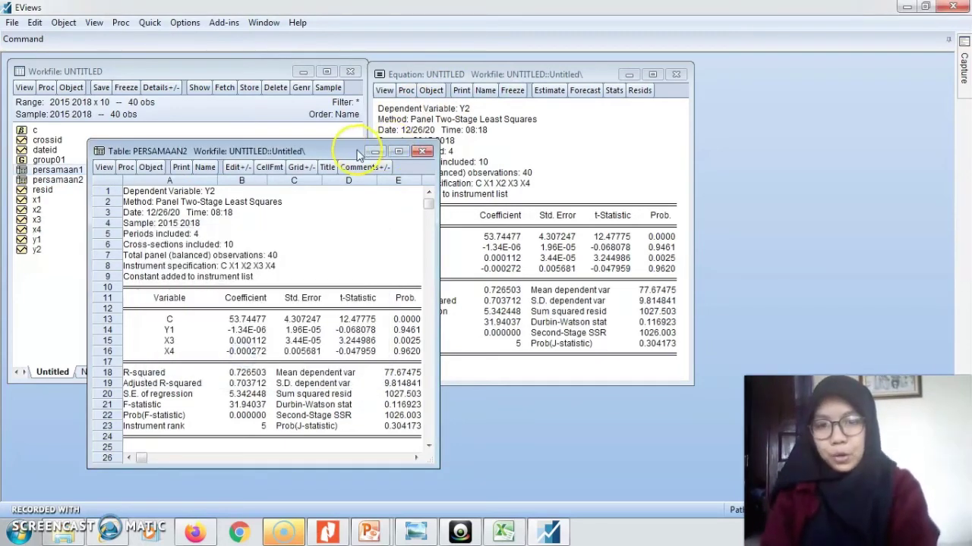
{"action": "left_click_drag", "start_coordinate": [358, 154], "coordinate": [494, 72]}
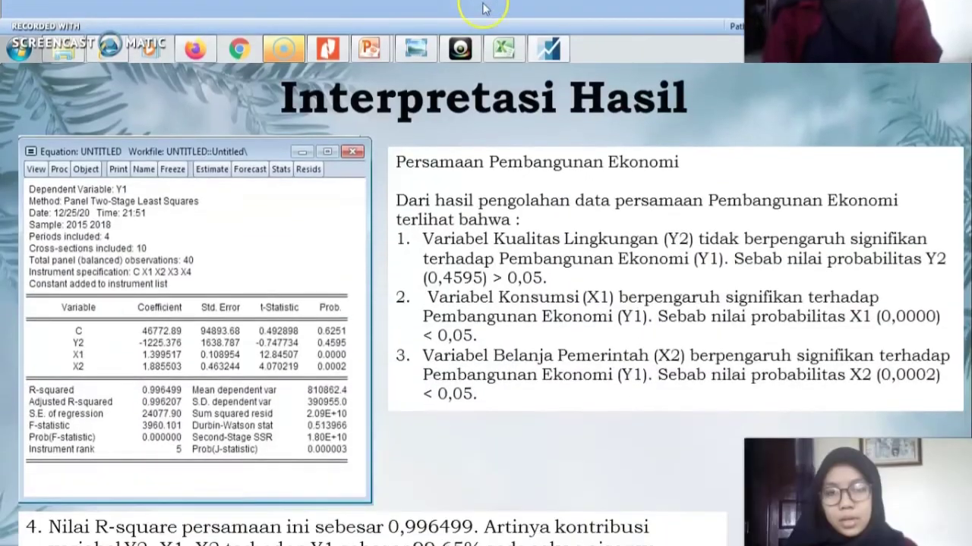